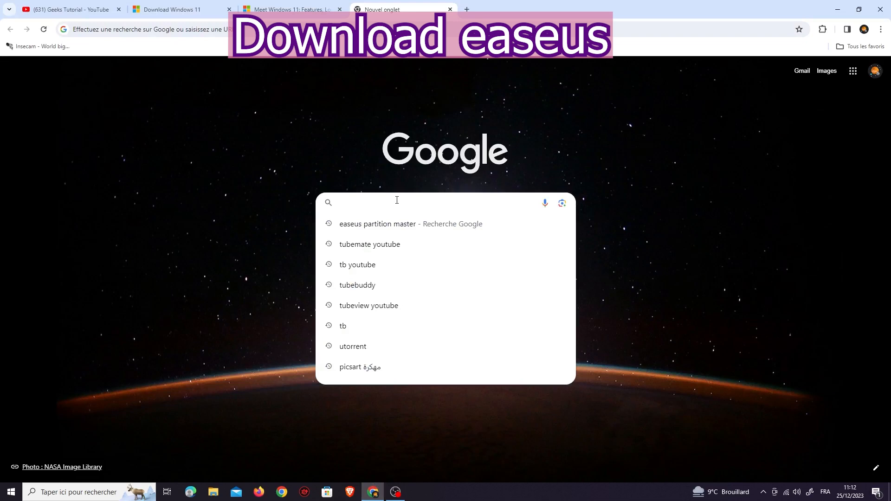
Step: Search Google for easeus partition master and open the easeus.fr Partition Master Free page
type("ea")
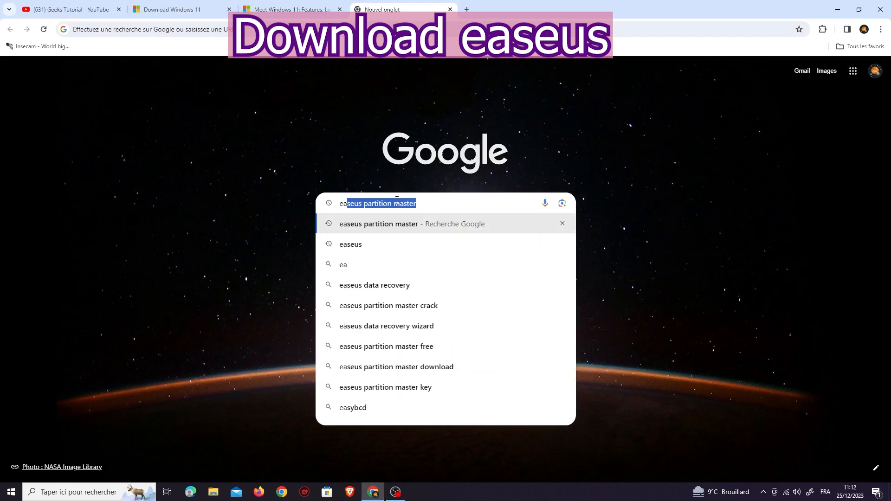
left_click(410, 225)
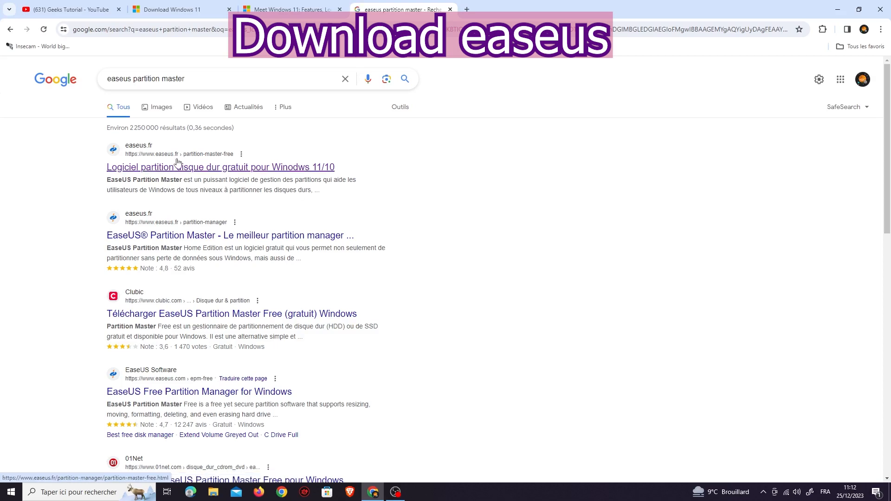
left_click(177, 162)
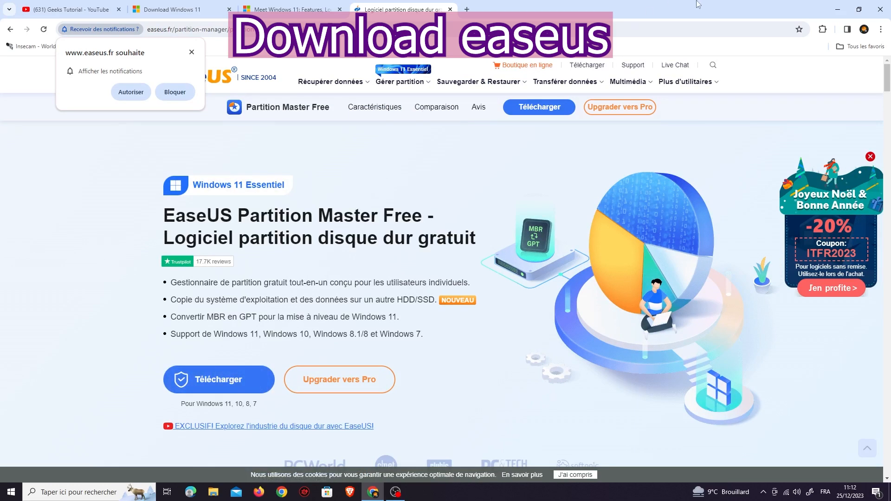
Step: Switch from the browser to the desktop, launch EaseUS Partition Master 15.8 and dismiss its licence offer
left_click(834, 8)
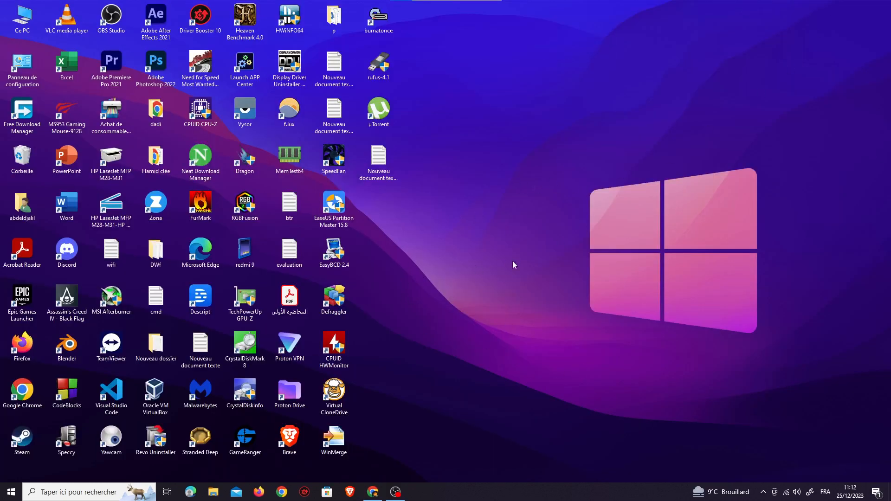
left_click_drag(340, 218, 563, 314)
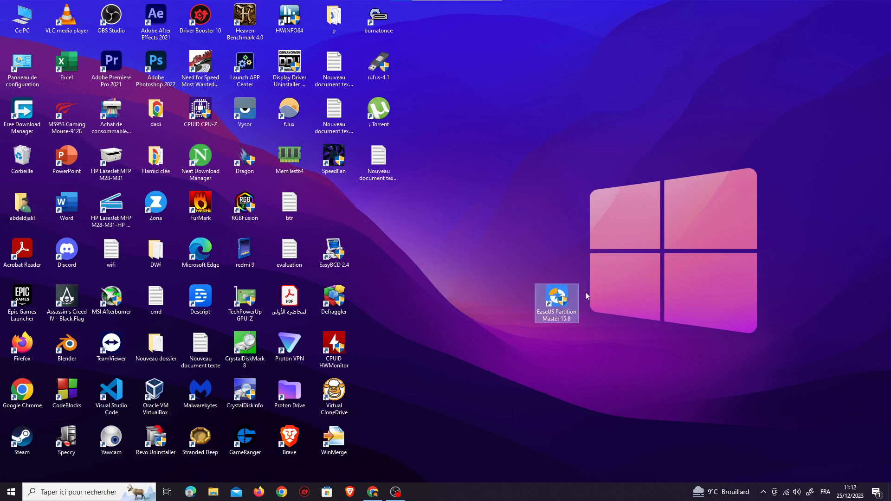
double_click(556, 307)
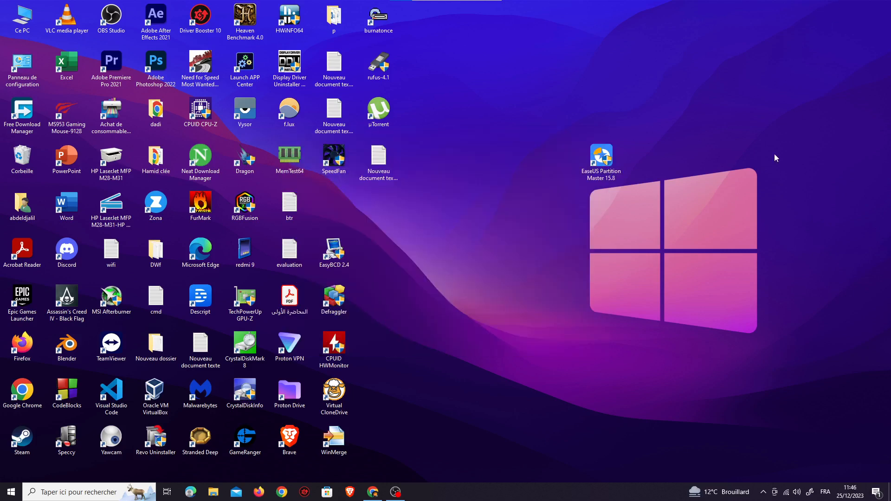
mouse_move(605, 164)
left_mouse_down()
mouse_move(649, 201)
mouse_move(639, 176)
mouse_move(614, 156)
left_mouse_up()
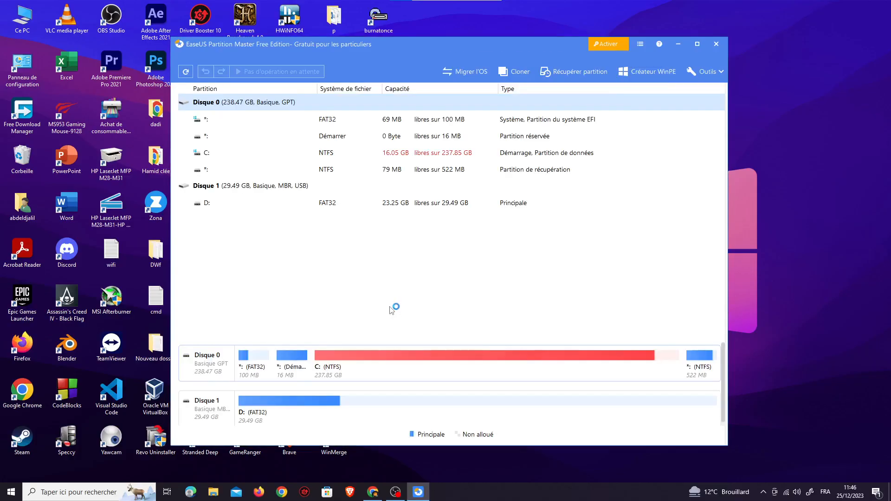
left_click(556, 187)
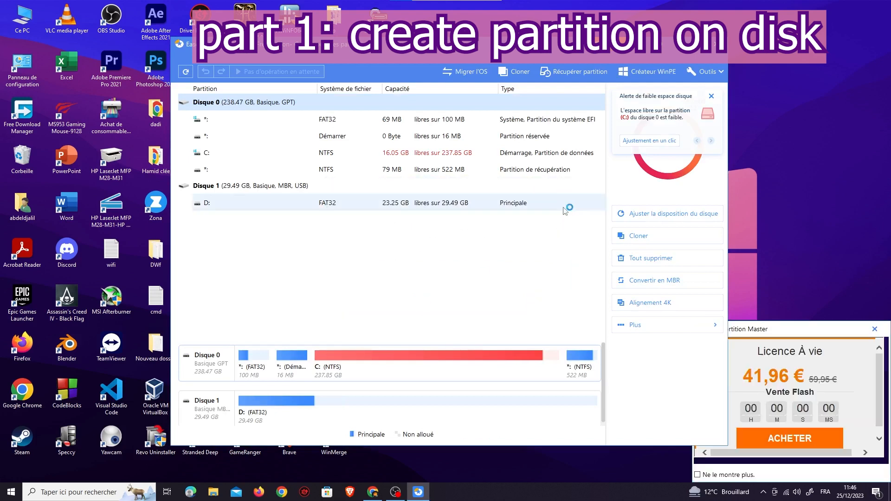
left_click(874, 329)
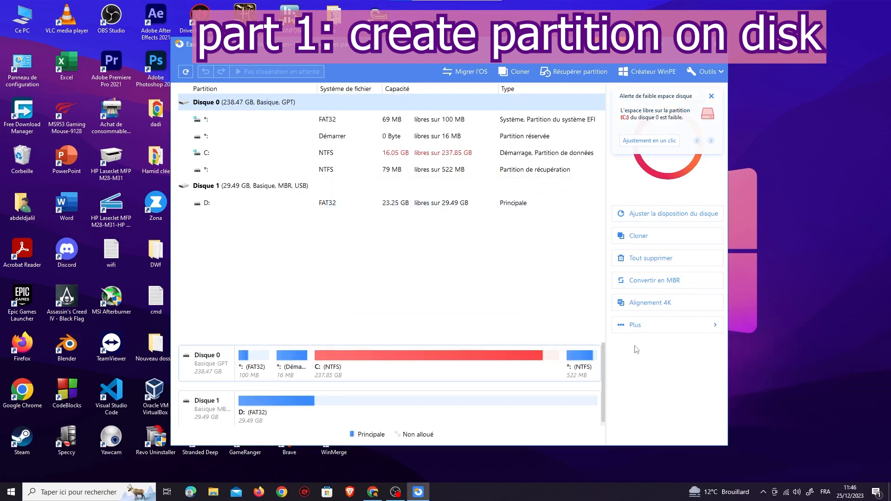
Step: Shrink partition D: on Disk 1 to about 7.79 GB, freeing the space at its end
right_click(352, 197)
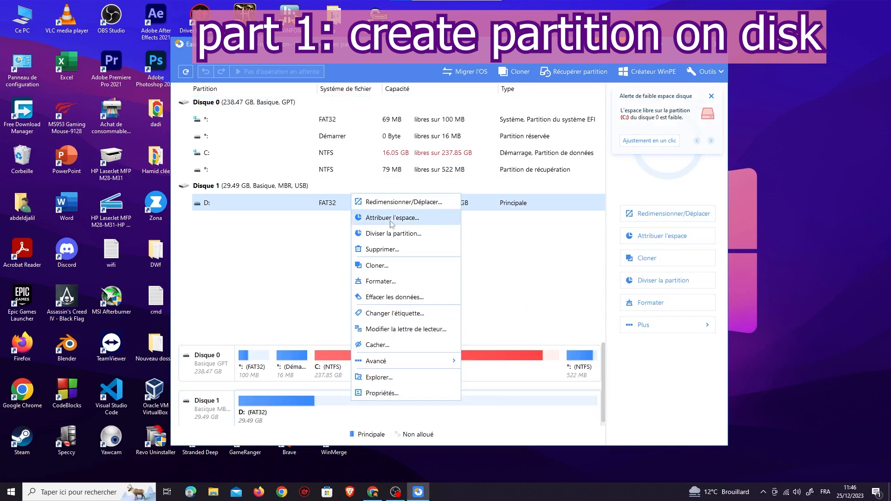
left_click(395, 202)
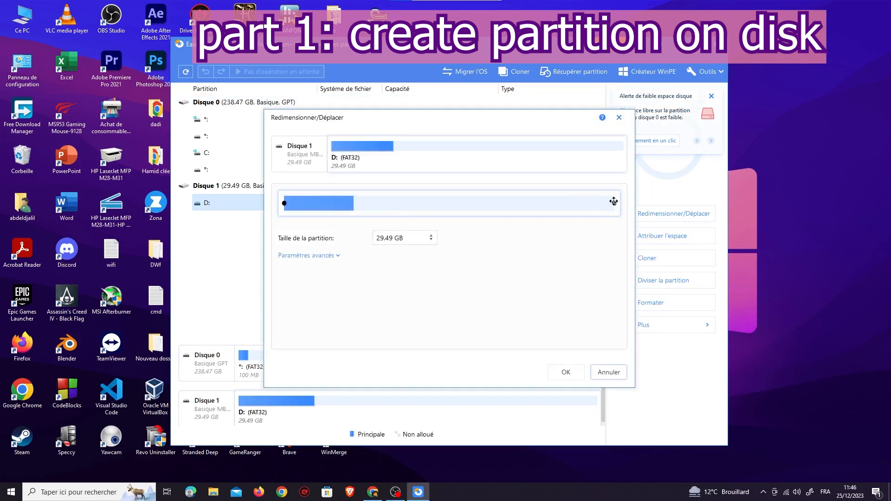
left_click_drag(615, 203, 363, 216)
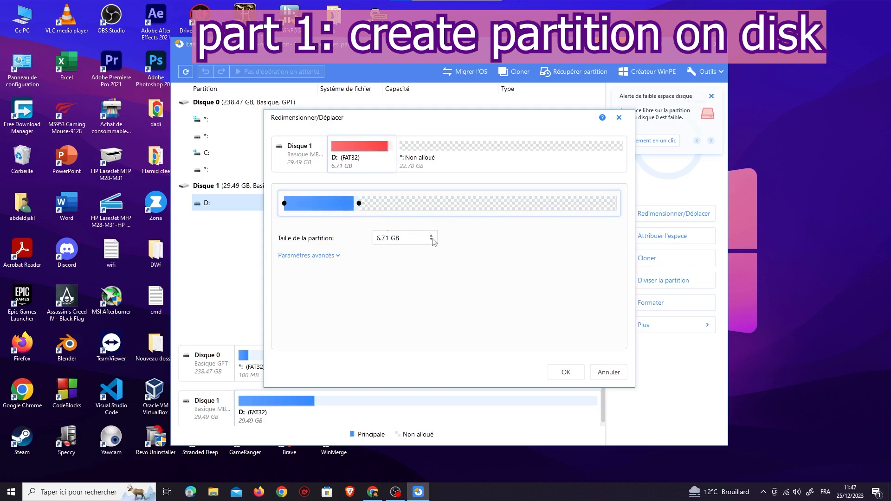
left_click(566, 373)
left_click_drag(359, 204, 371, 207)
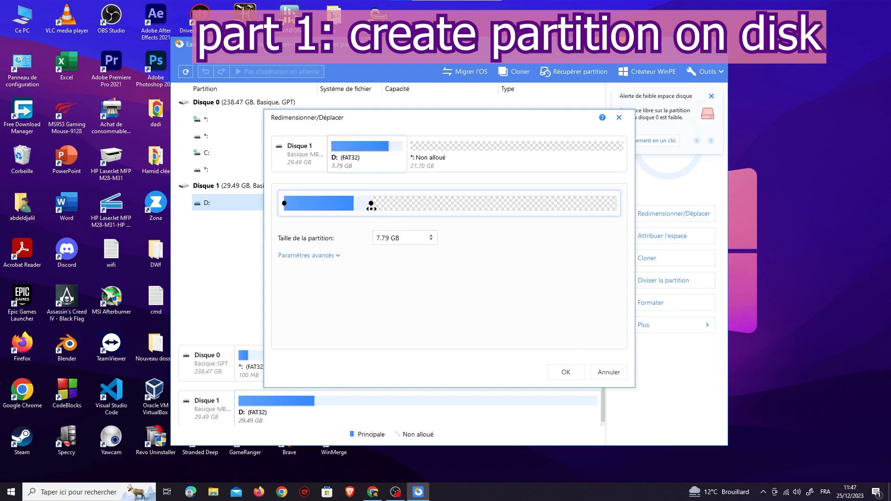
left_click(566, 373)
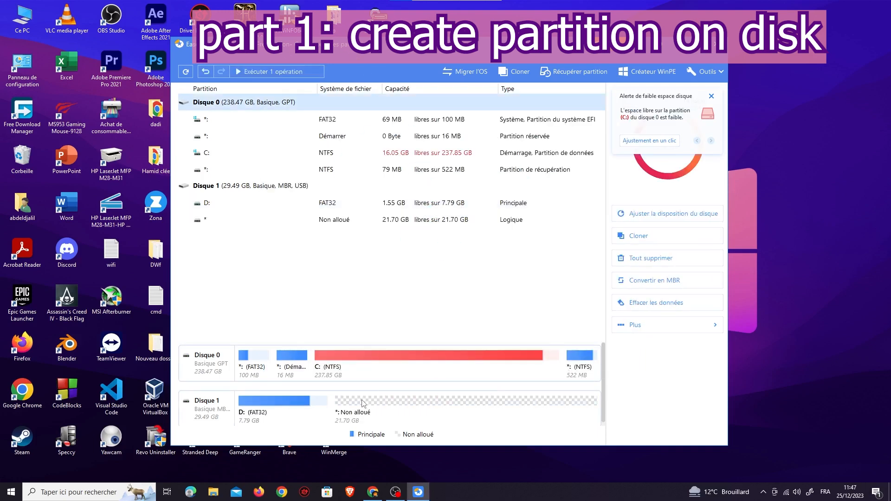
right_click(363, 402)
left_click(375, 409)
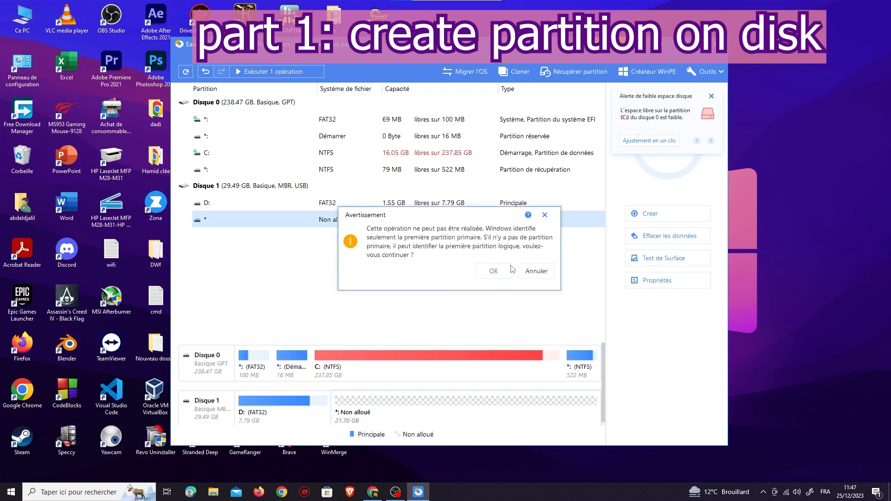
left_click(534, 272)
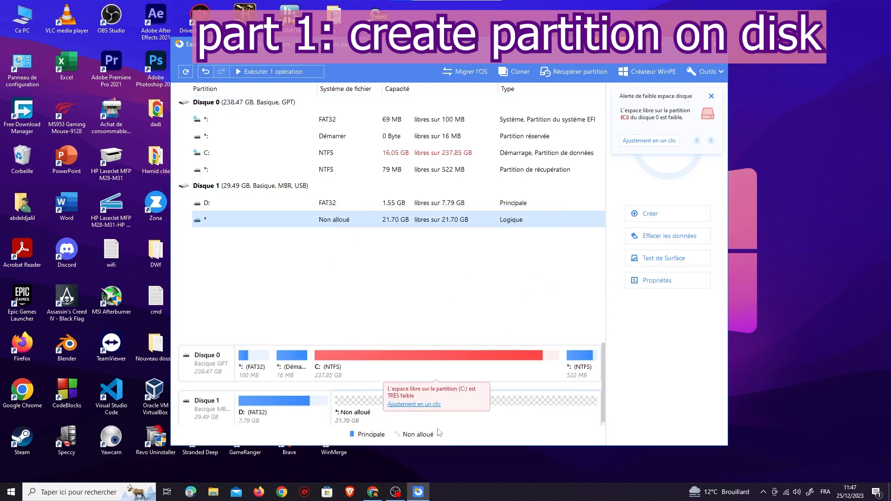
right_click(359, 406)
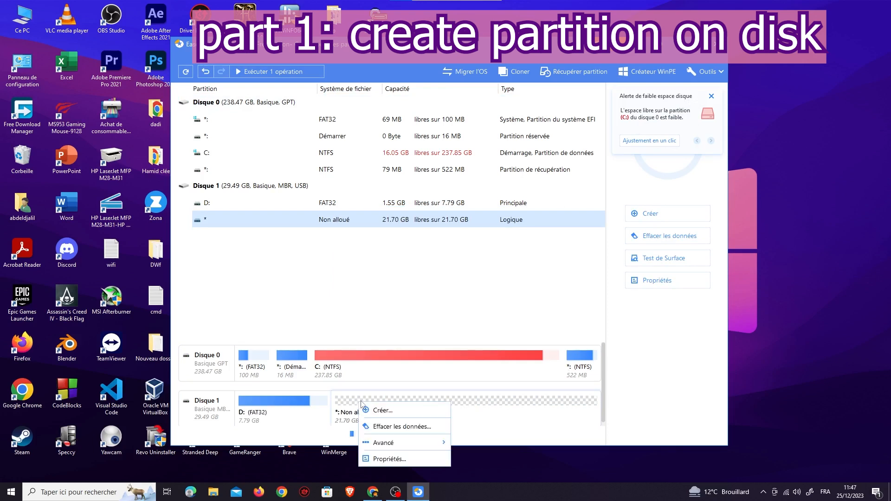
left_click(499, 395)
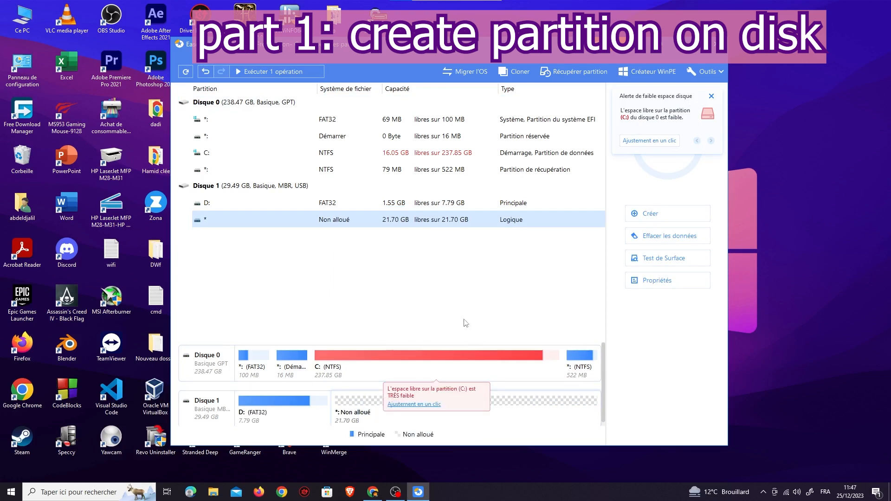
Step: Create an NTFS partition F: of about 15.46 GB at the start of Disk 1's unallocated space, accepting the warning
left_click(661, 213)
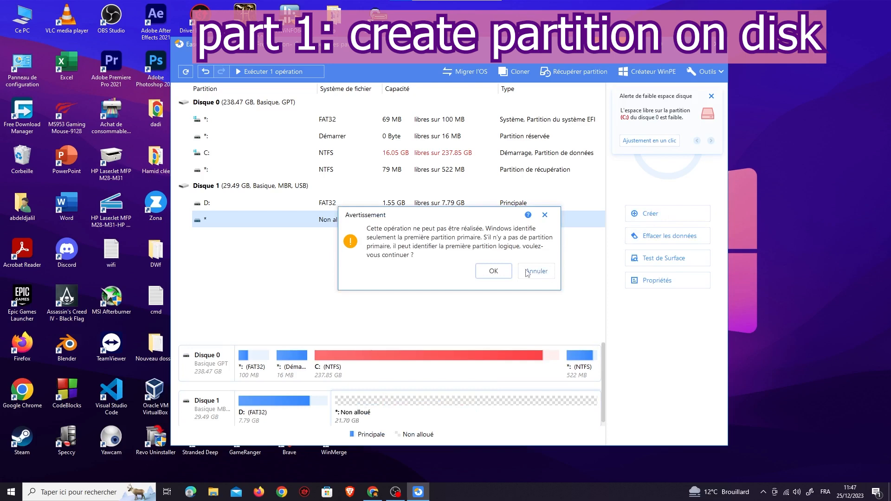
left_click(494, 273)
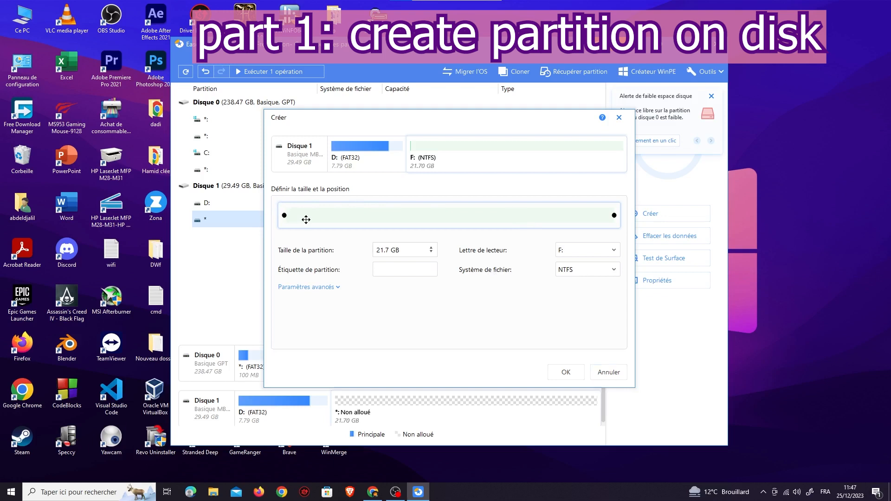
mouse_move(284, 215)
left_mouse_down()
mouse_move(301, 215)
mouse_move(288, 215)
left_mouse_up()
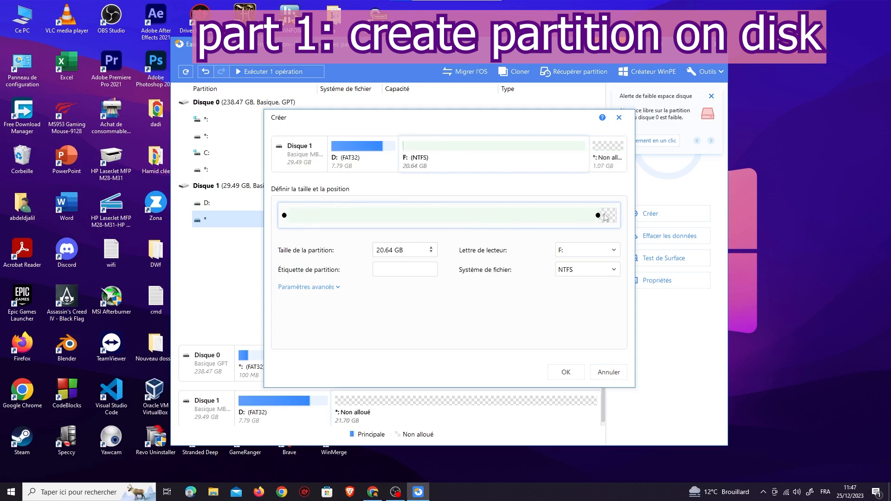
left_click_drag(598, 214, 521, 235)
left_click(566, 372)
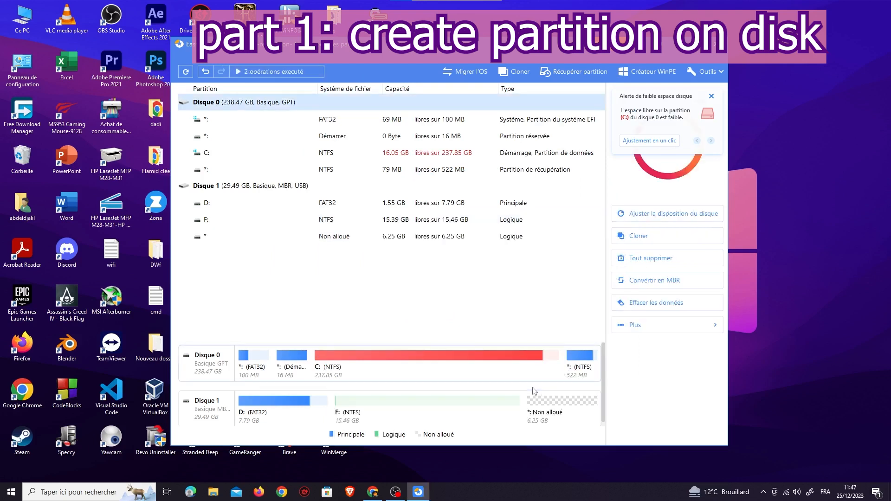
Step: Create an NTFS partition G: using all 6.25 GB of the remaining unallocated space on Disk 1, accepting the warning
left_click(557, 406)
right_click(557, 406)
left_click(566, 412)
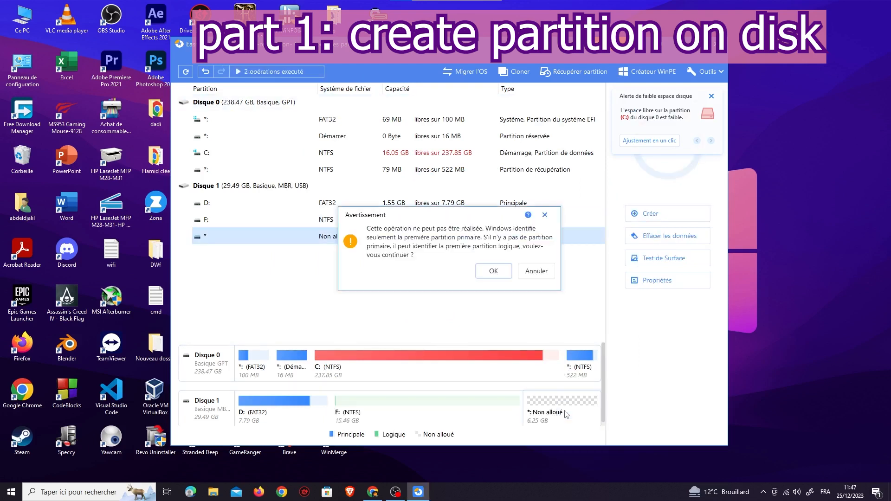
left_click(494, 272)
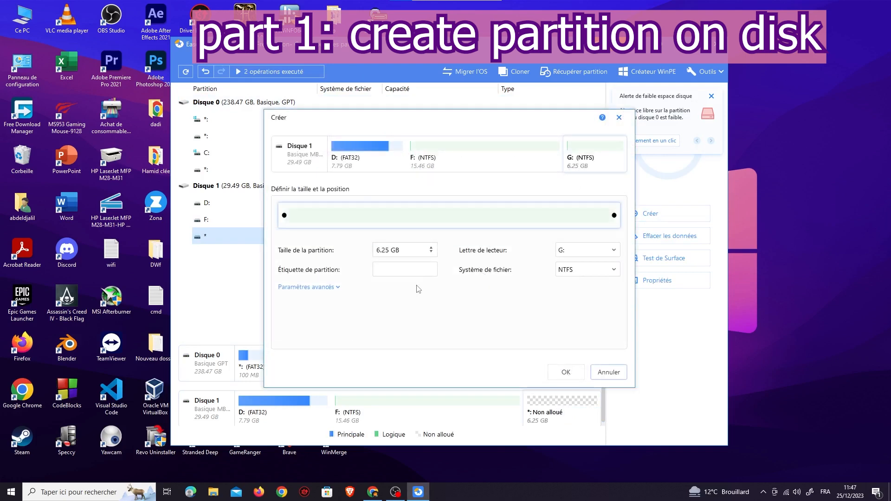
left_click(564, 372)
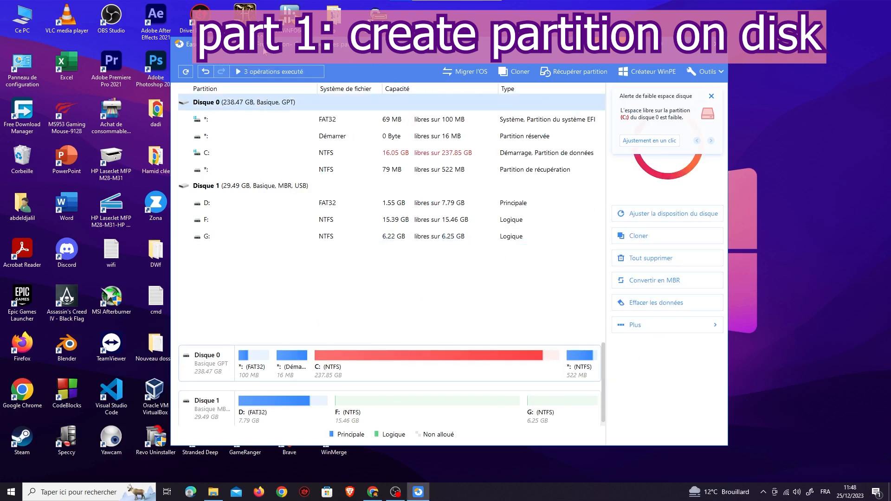
Step: Apply the pending resize and partition creation operations on Disk 1 and close the progress report once finished
mouse_move(250, 73)
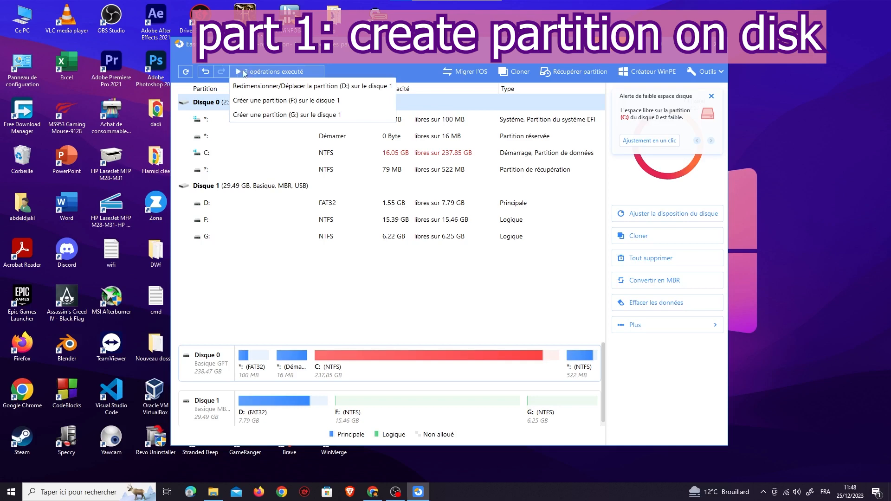
left_click(243, 70)
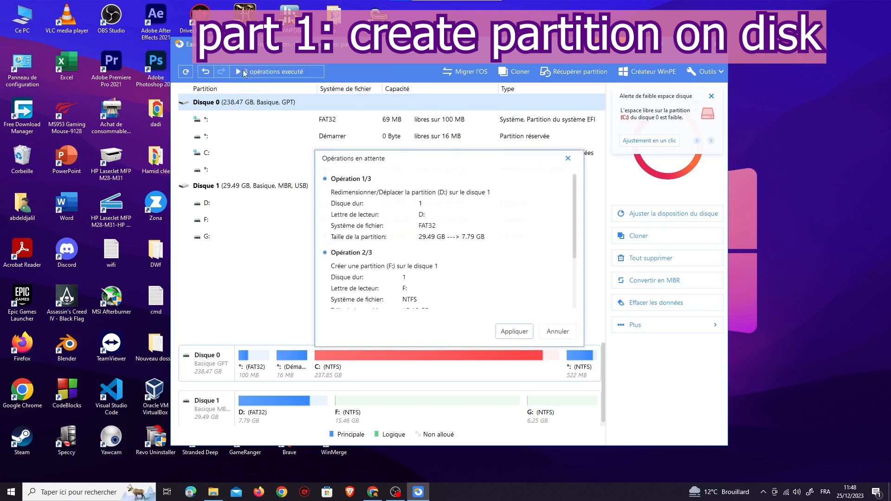
left_click(522, 332)
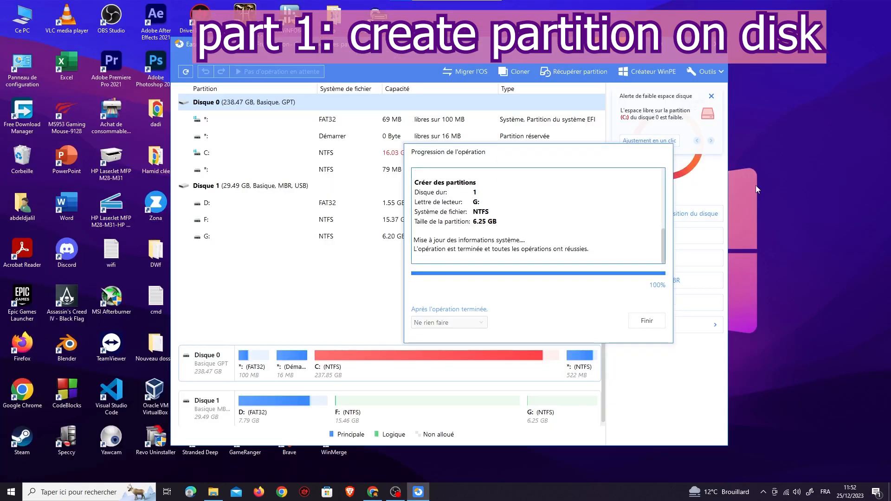
left_click(637, 322)
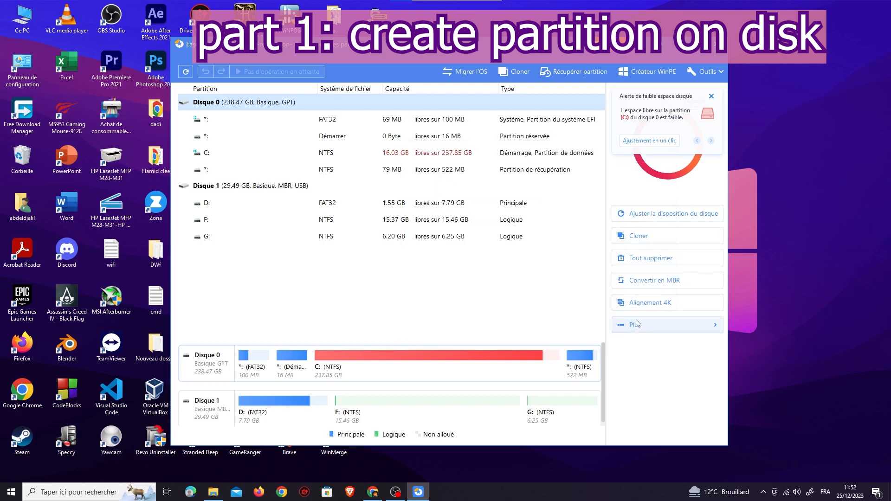
Step: Switch to a new maximized File Explorer window, check the drives under Ce PC and open the F: drive
mouse_move(210, 495)
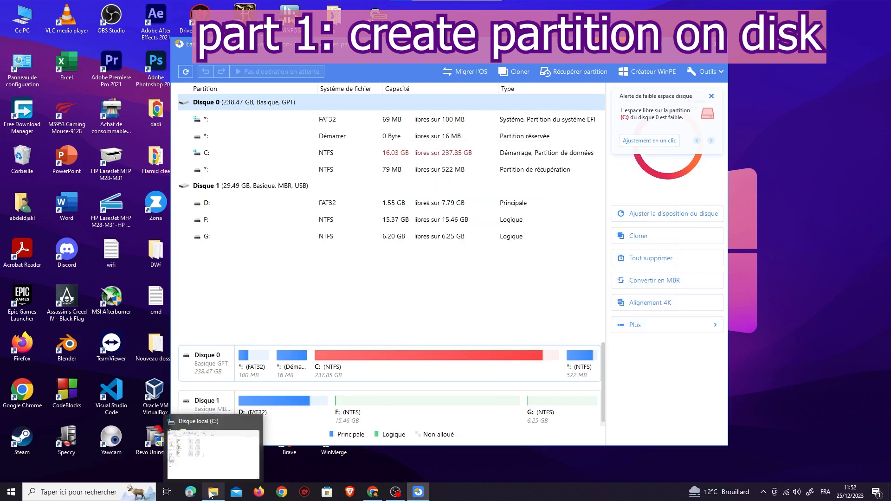
left_click(251, 422)
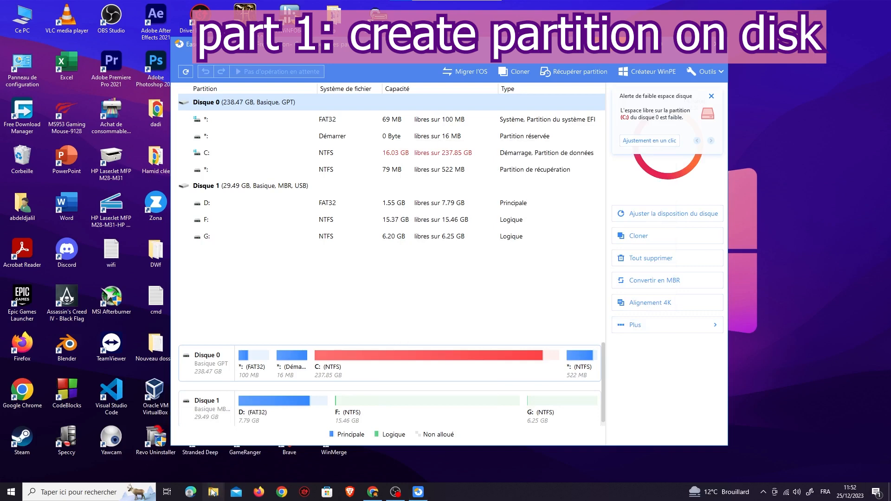
left_click(212, 493)
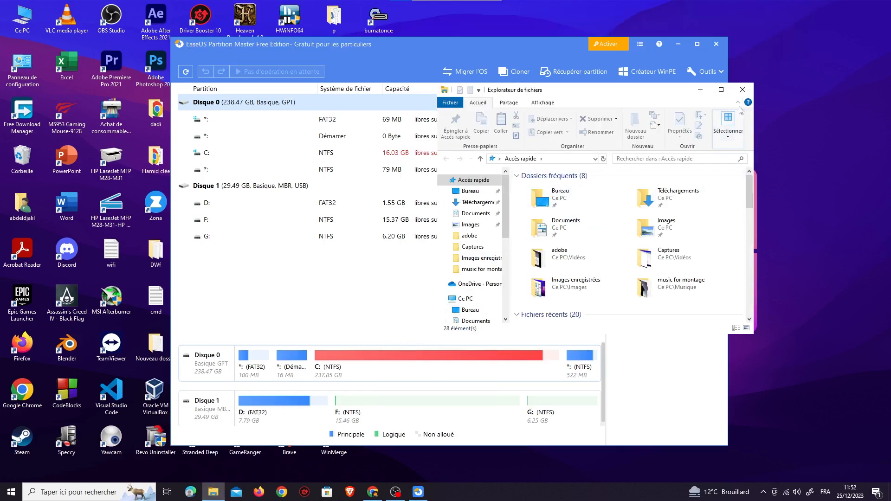
left_click(722, 90)
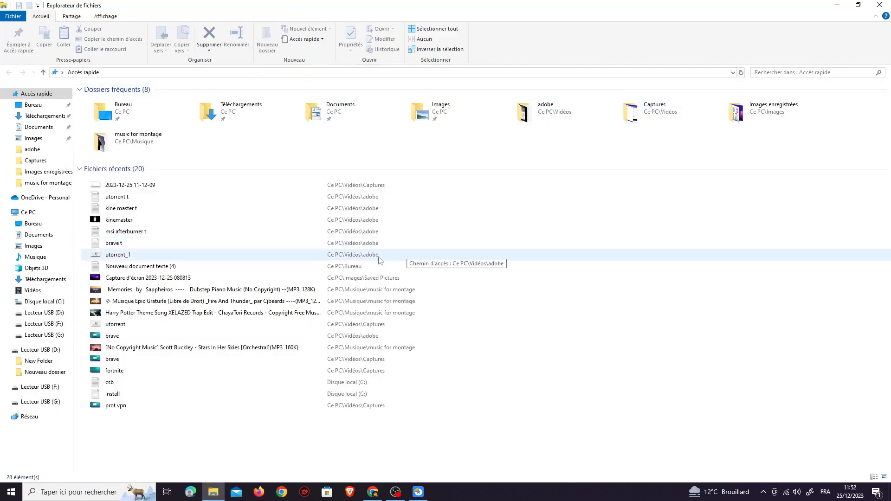
left_click(29, 212)
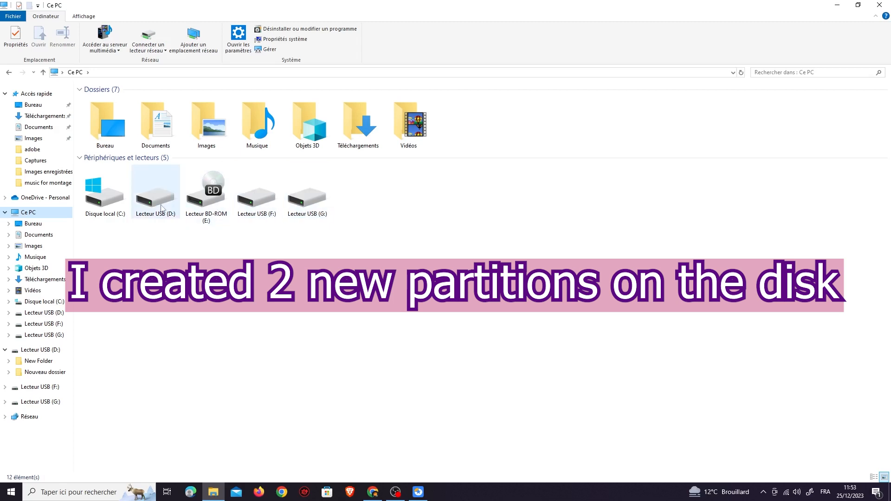
double_click(261, 200)
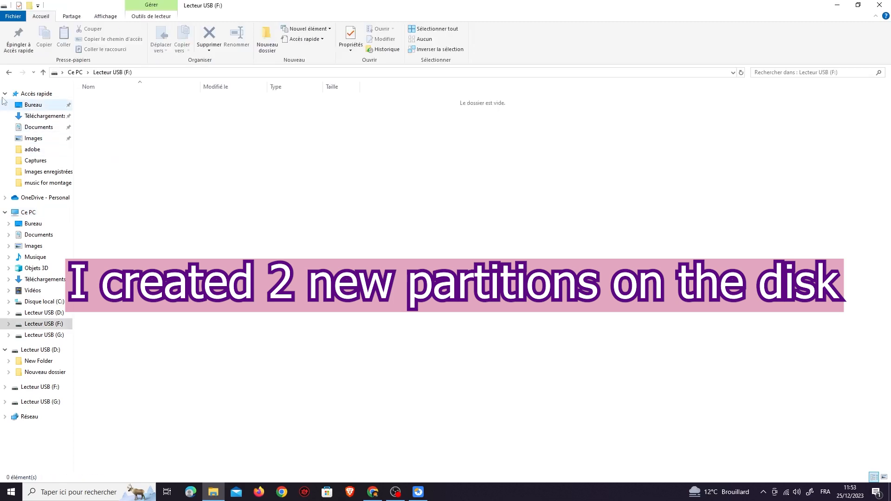
Step: Return to Ce PC and select the D:, F: and G: USB drives together to review the disk's partitions
left_click(9, 72)
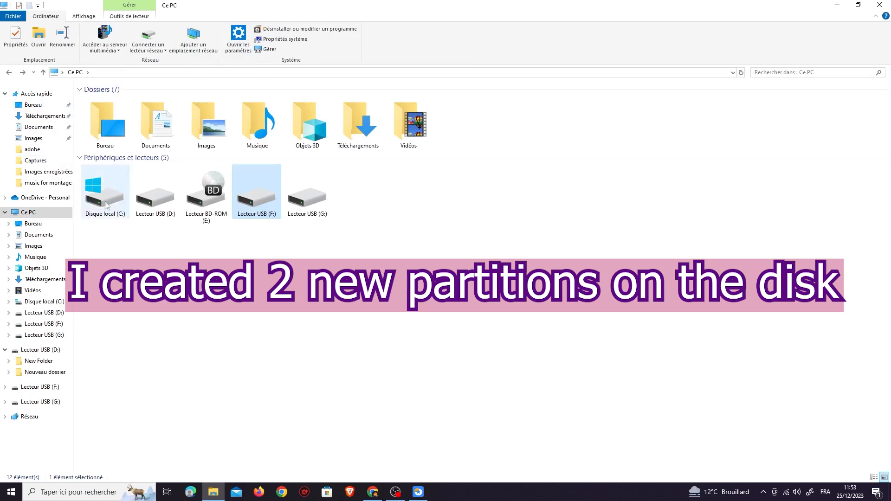
left_click(116, 284)
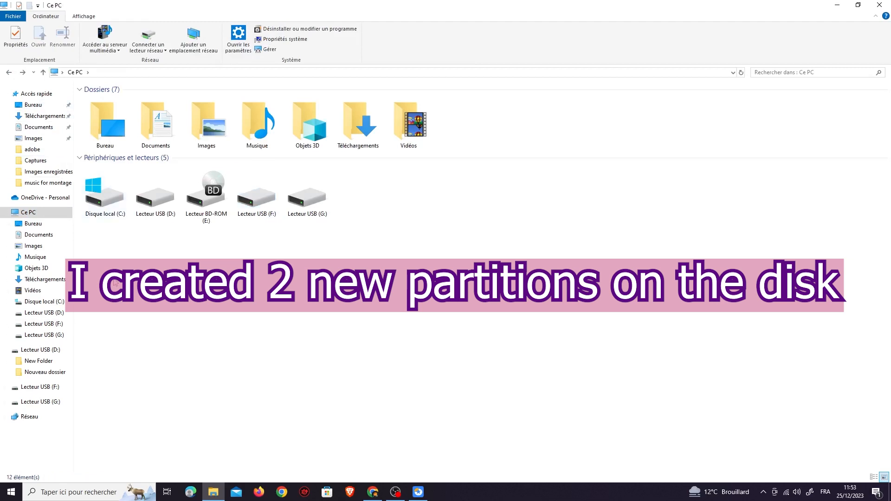
left_click(155, 197)
left_click(256, 197, "ctrl")
left_click(307, 204, "ctrl")
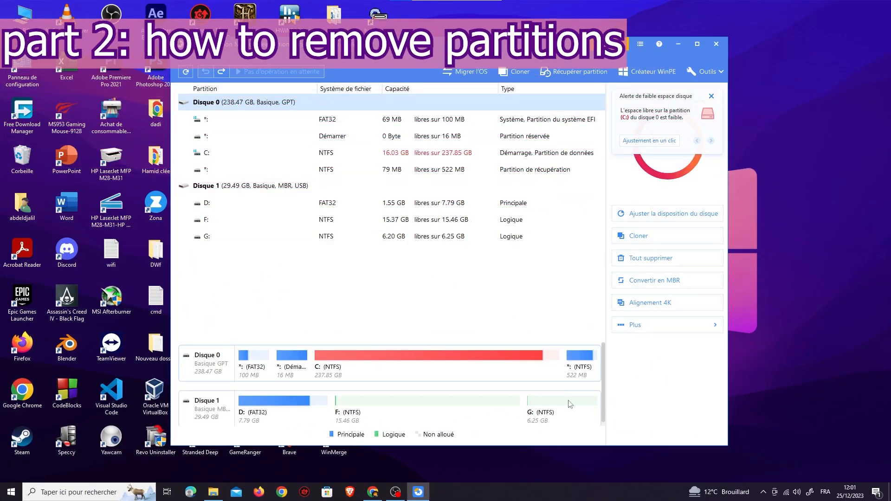
Step: Switch to EaseUS Partition Master and queue the deletion of partitions G: and F: on Disk 1, confirming each one
right_click(570, 404)
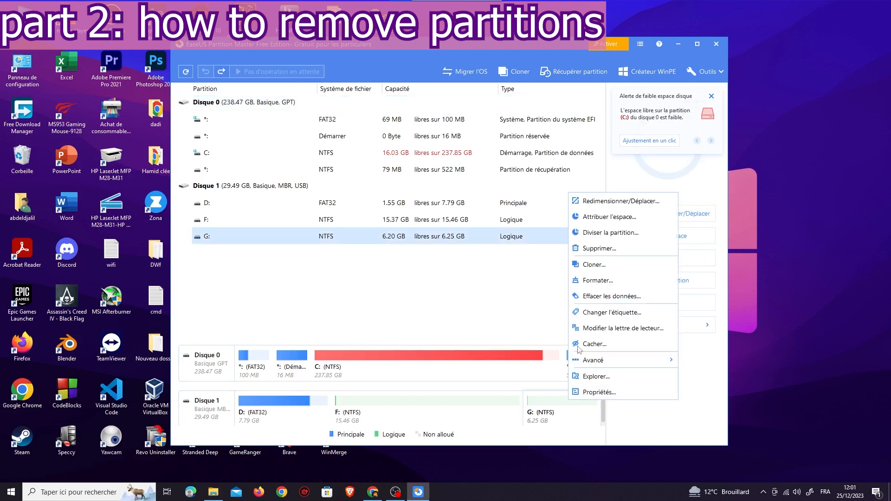
left_click(594, 249)
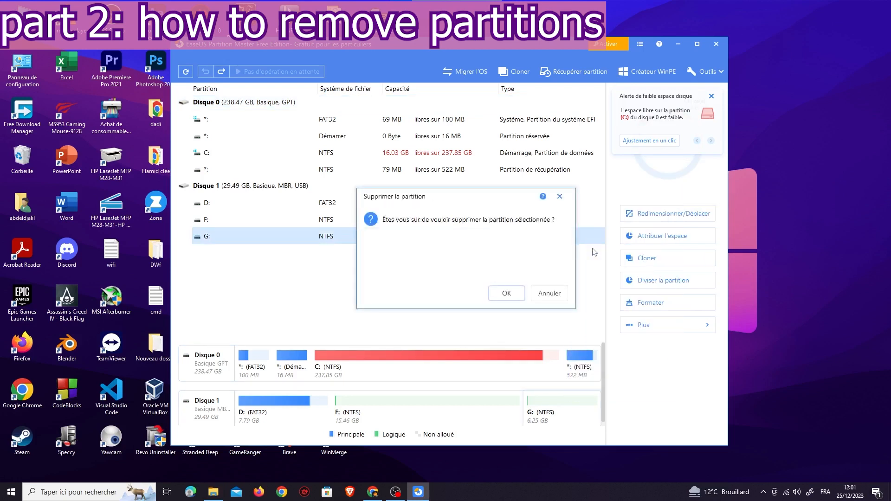
left_click(515, 298)
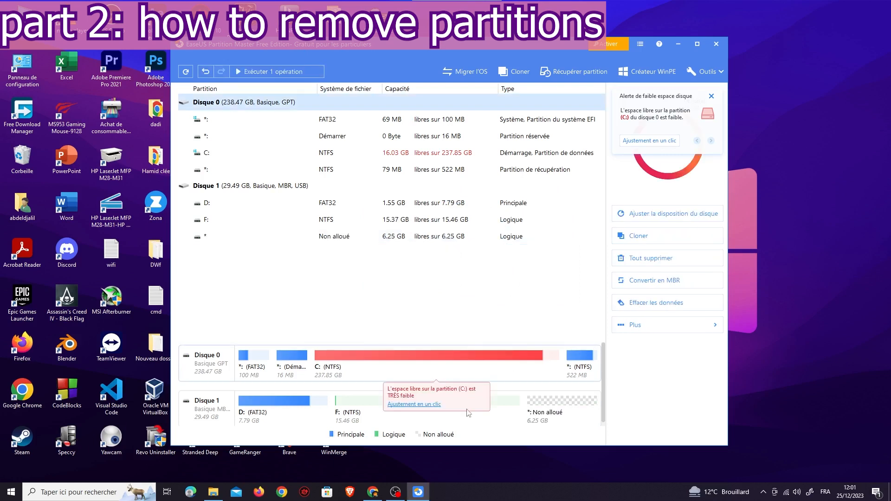
left_click(508, 407)
right_click(499, 402)
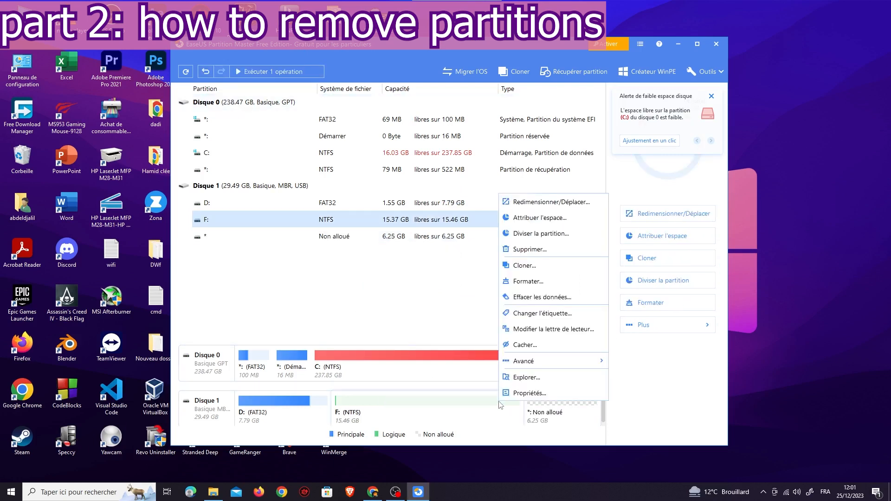
left_click(550, 259)
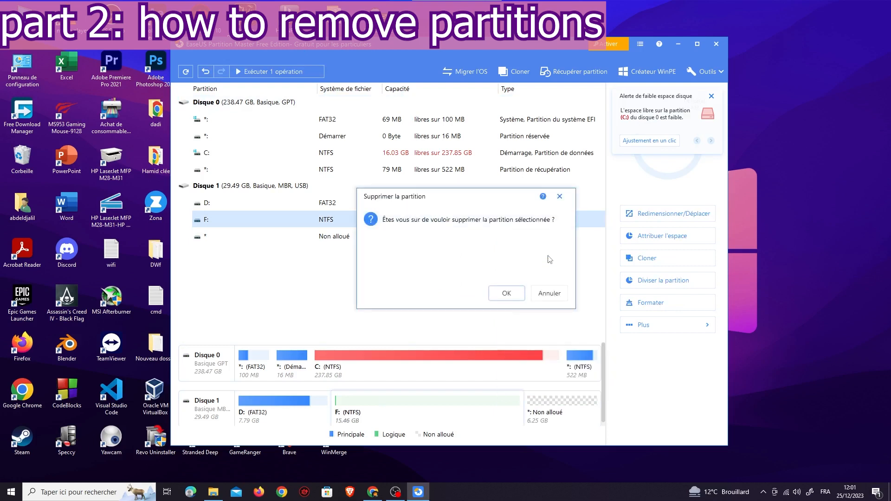
left_click(502, 301)
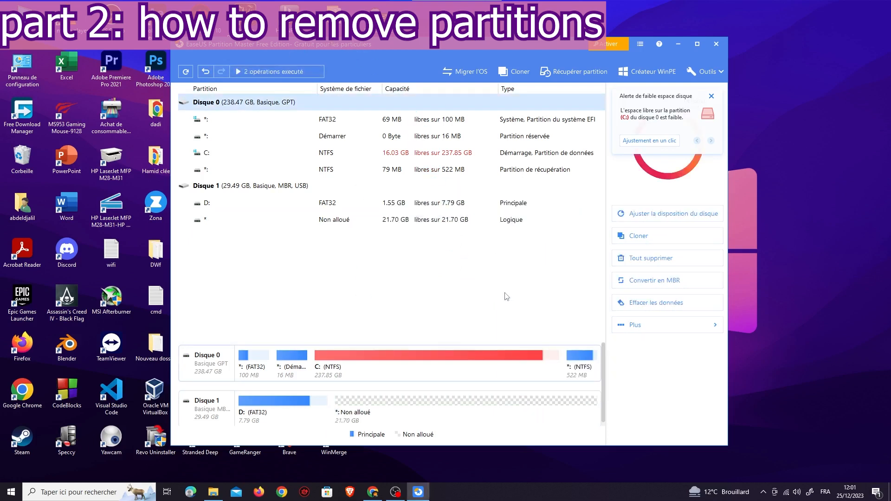
Step: Resize partition D: on Disk 1 to 29.49 GB so that it takes up all the unallocated space
left_click(318, 410)
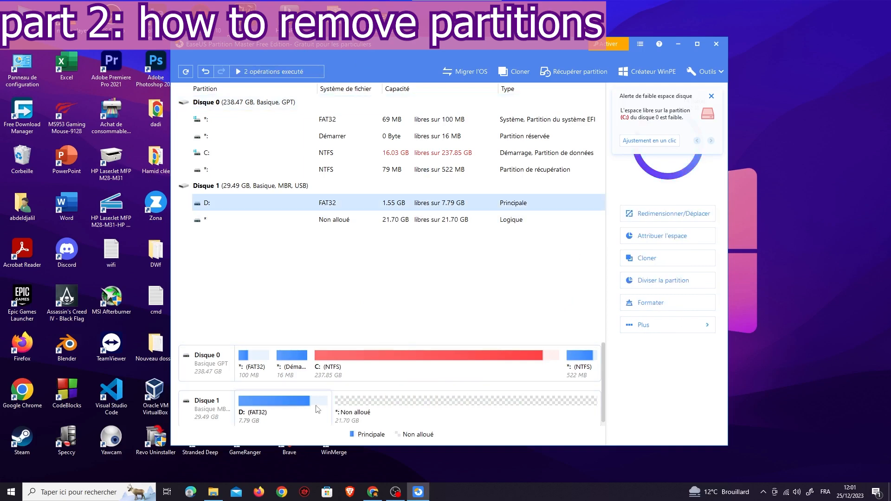
left_click(651, 219)
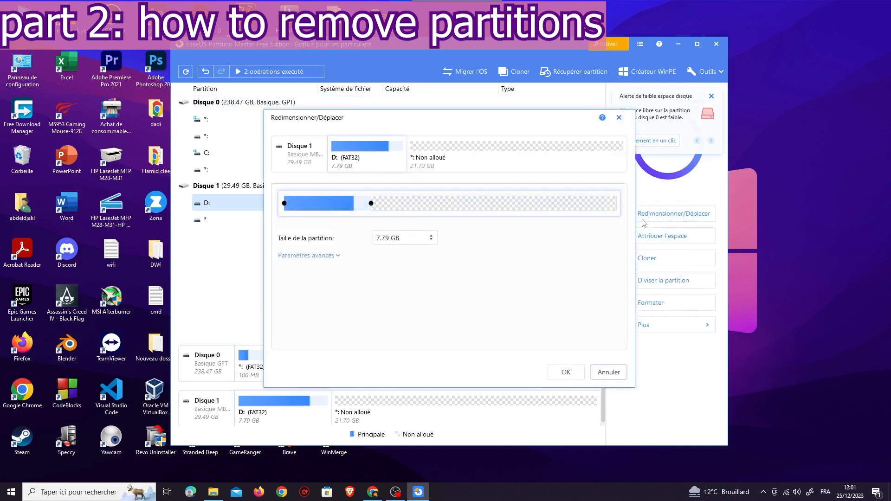
left_click_drag(370, 203, 311, 225)
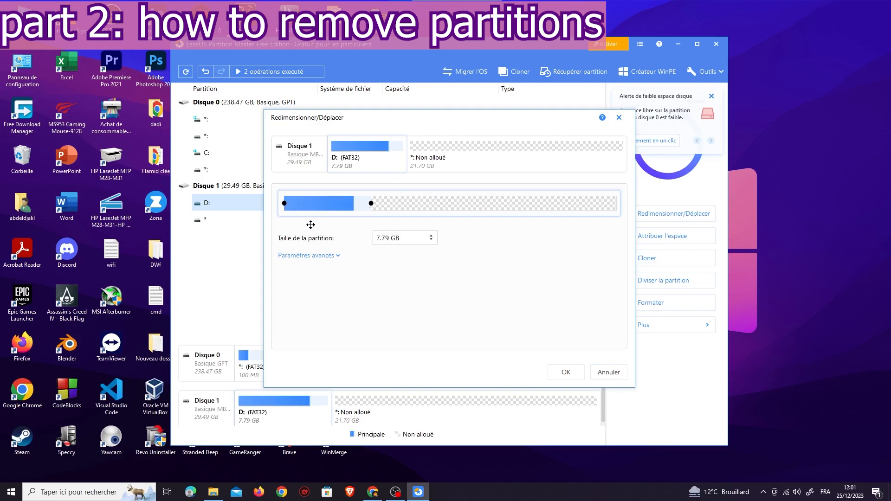
left_click(431, 236)
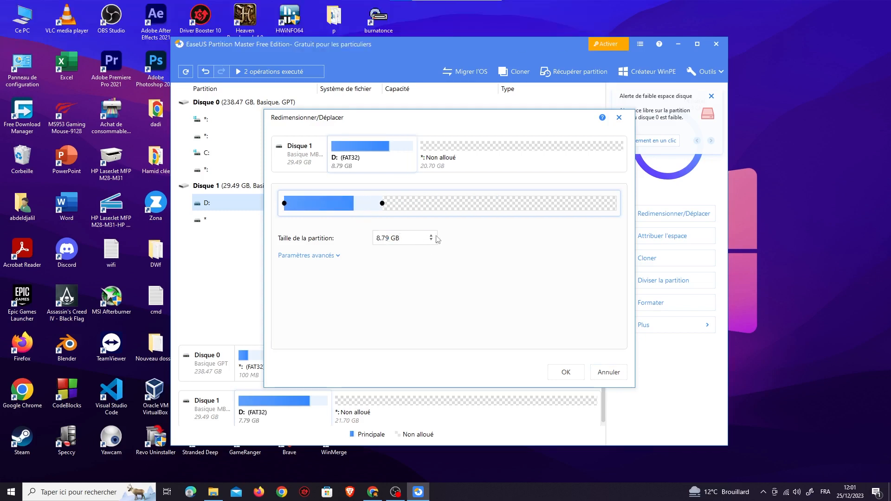
left_click(431, 237)
left_click(432, 236)
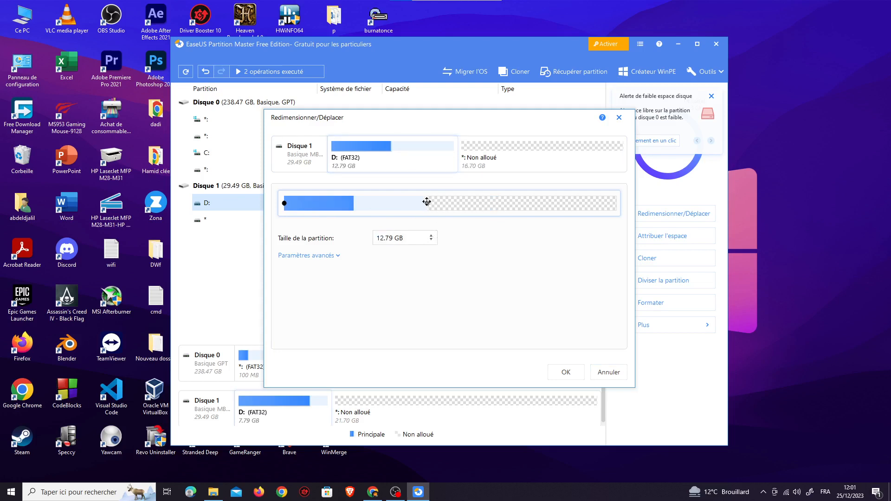
left_click_drag(428, 203, 621, 202)
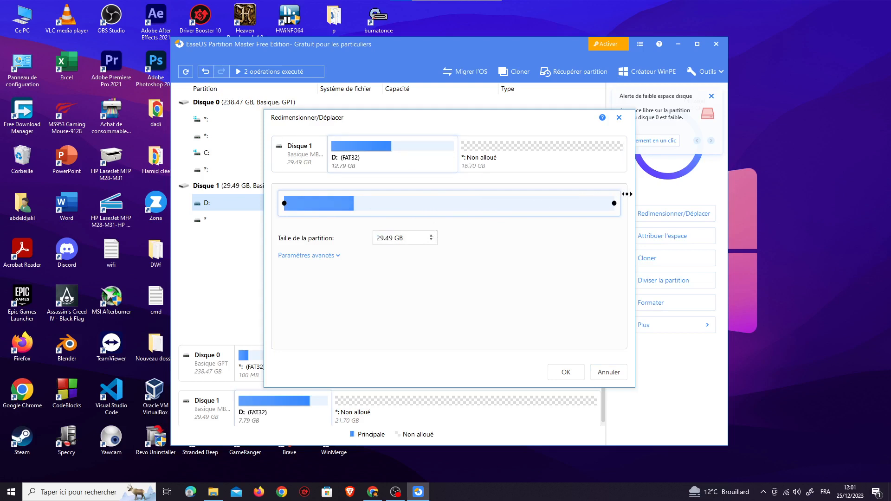
left_click(566, 372)
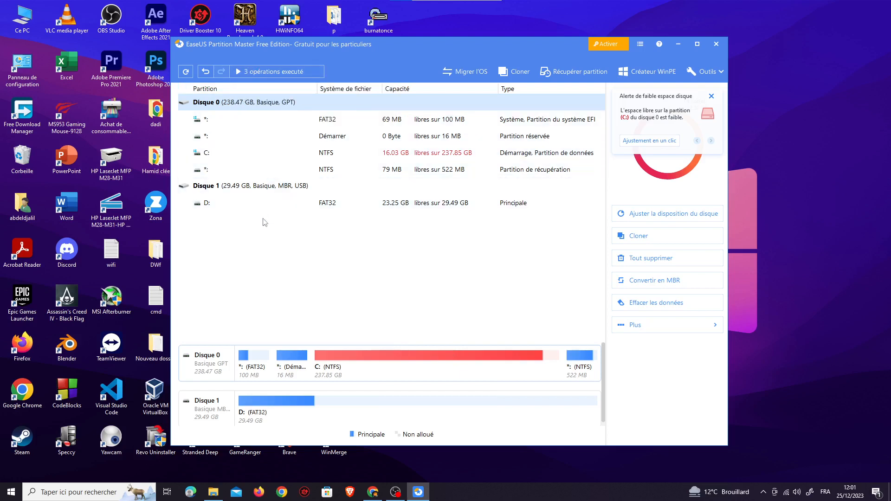
Step: Apply the pending deletions and the D: resize, finish the progress report and dismiss the rating request
left_click(275, 72)
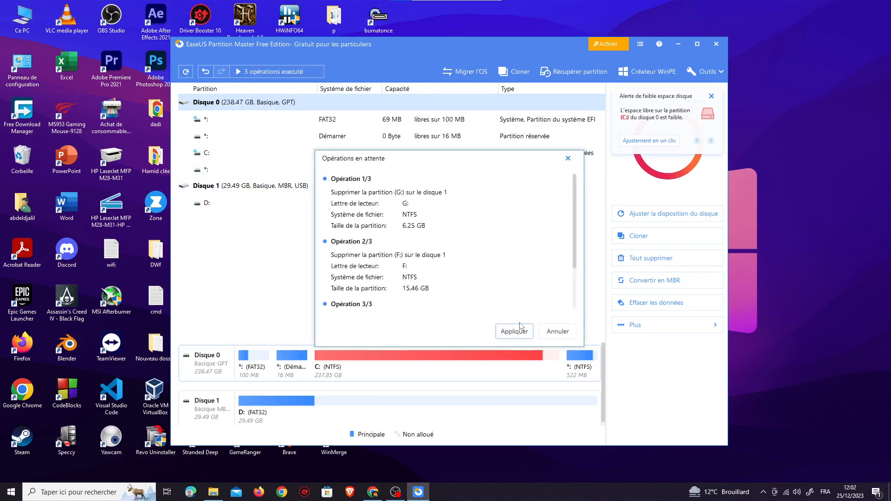
left_click(515, 331)
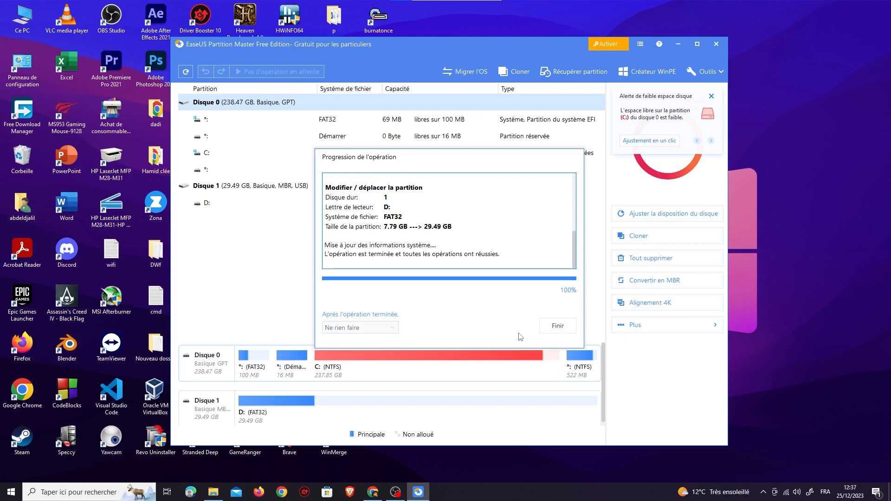
left_click(559, 326)
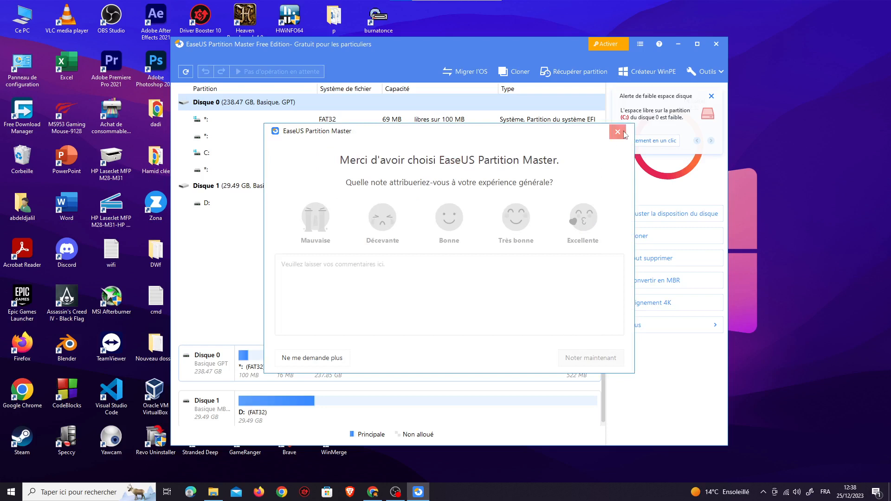
left_click(618, 132)
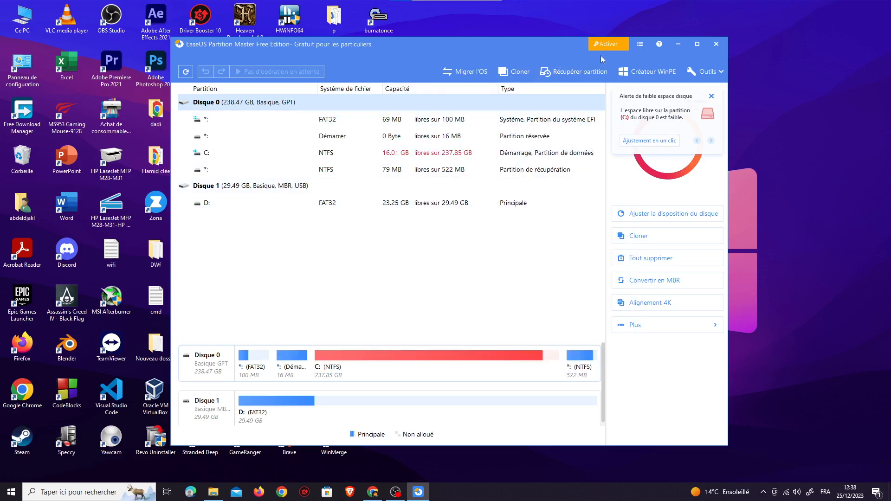
Step: Switch to File Explorer to check the drives and the contents of D:, minimize it and close EaseUS Partition Master
left_click(214, 492)
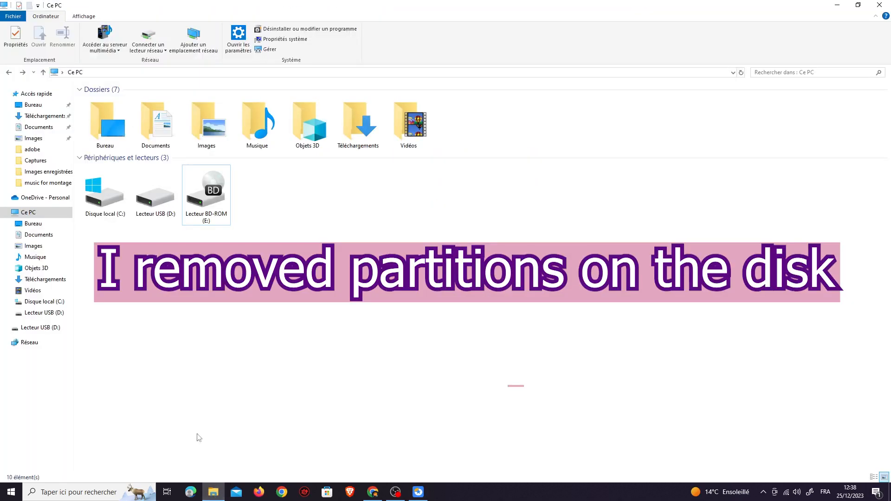
left_click(153, 199)
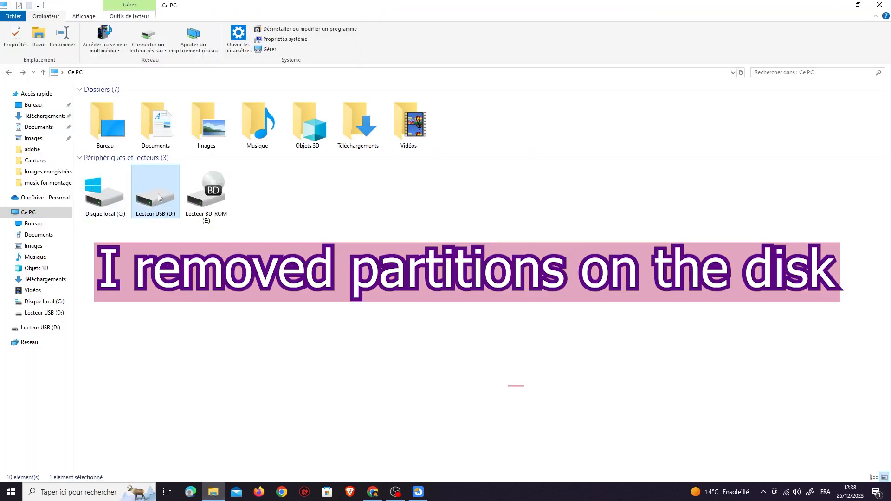
double_click(153, 200)
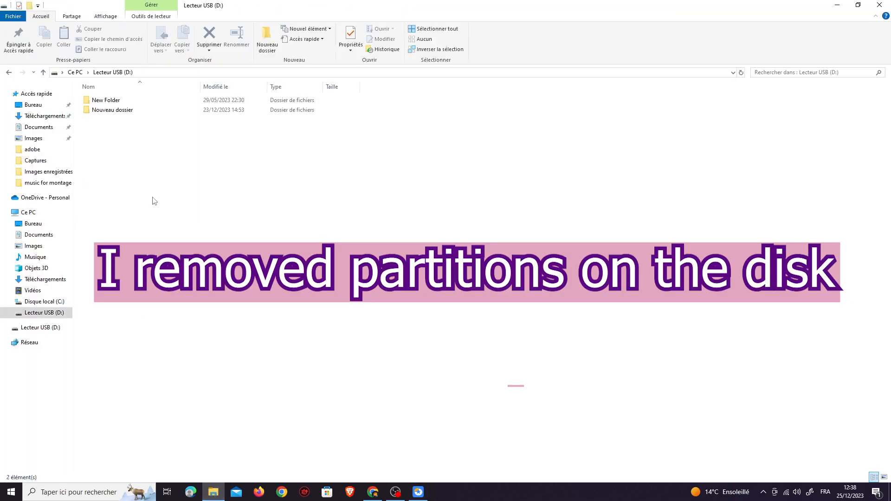
left_click(9, 72)
left_click(837, 6)
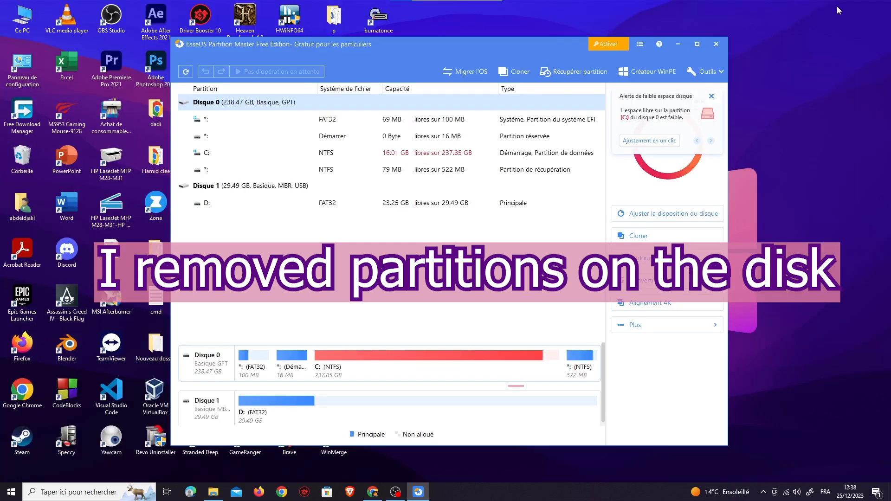
left_click(716, 44)
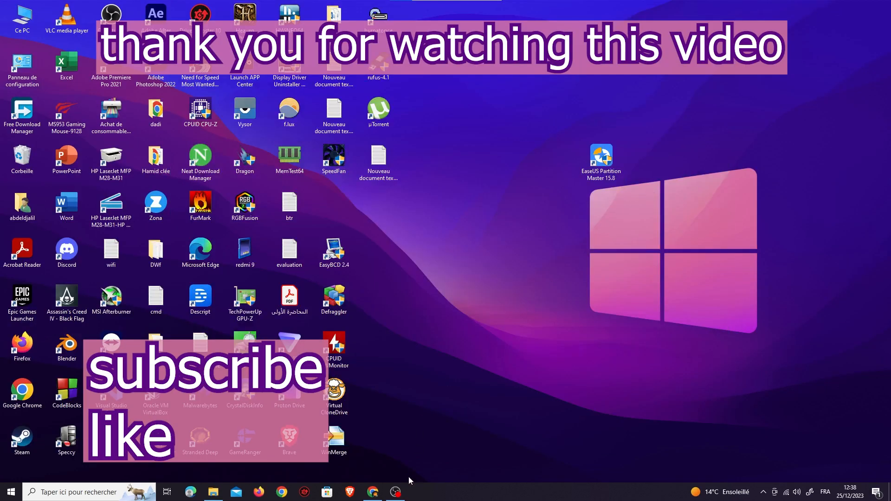